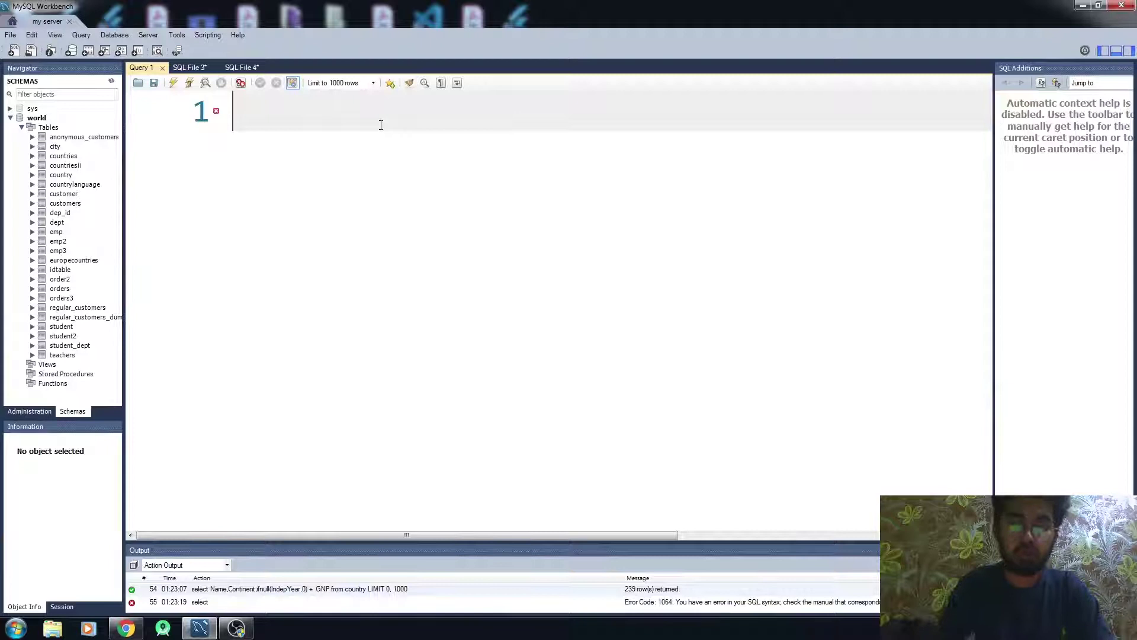
pyautogui.write('selec')
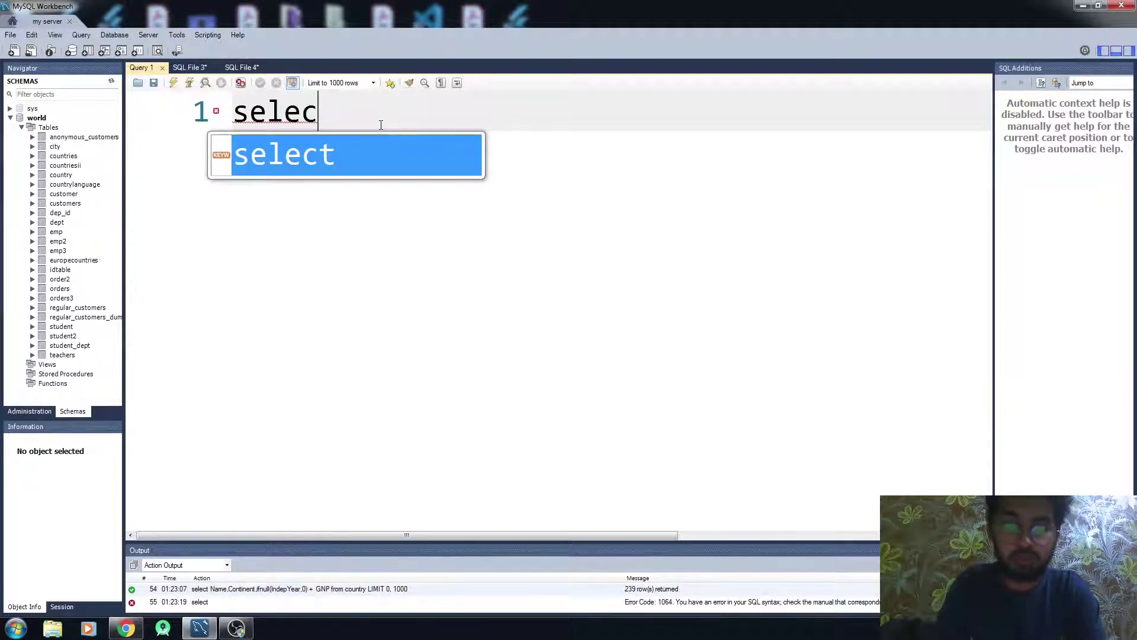
pyautogui.write('t * from ')
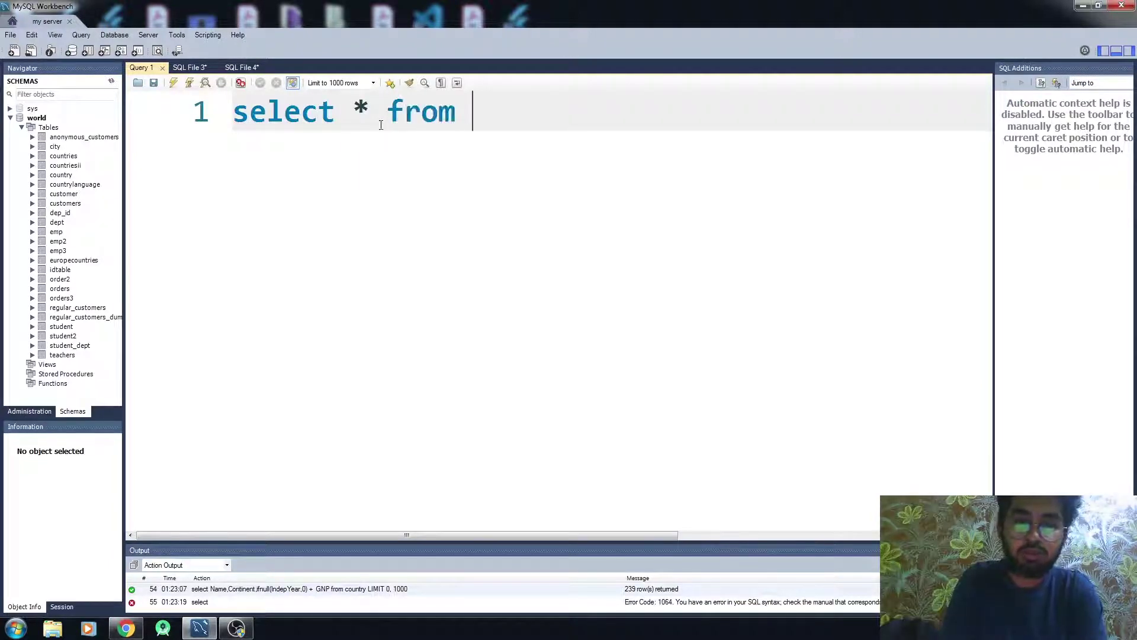
pyautogui.write('country')
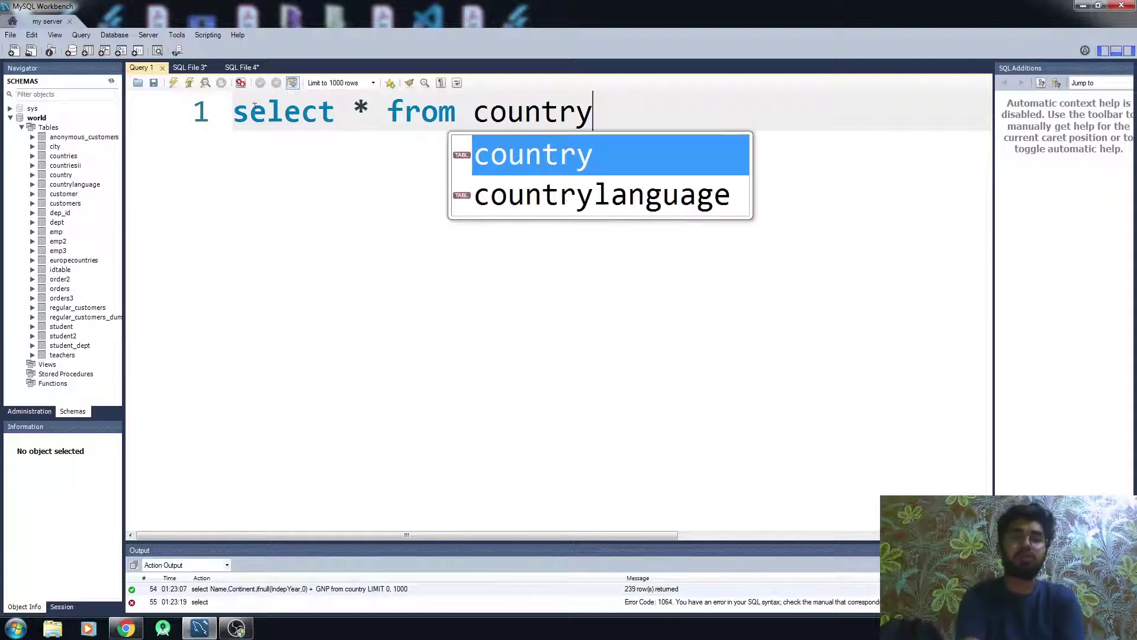
# Run SELECT * FROM country to list all 239 country rows
pyautogui.click(175, 83)
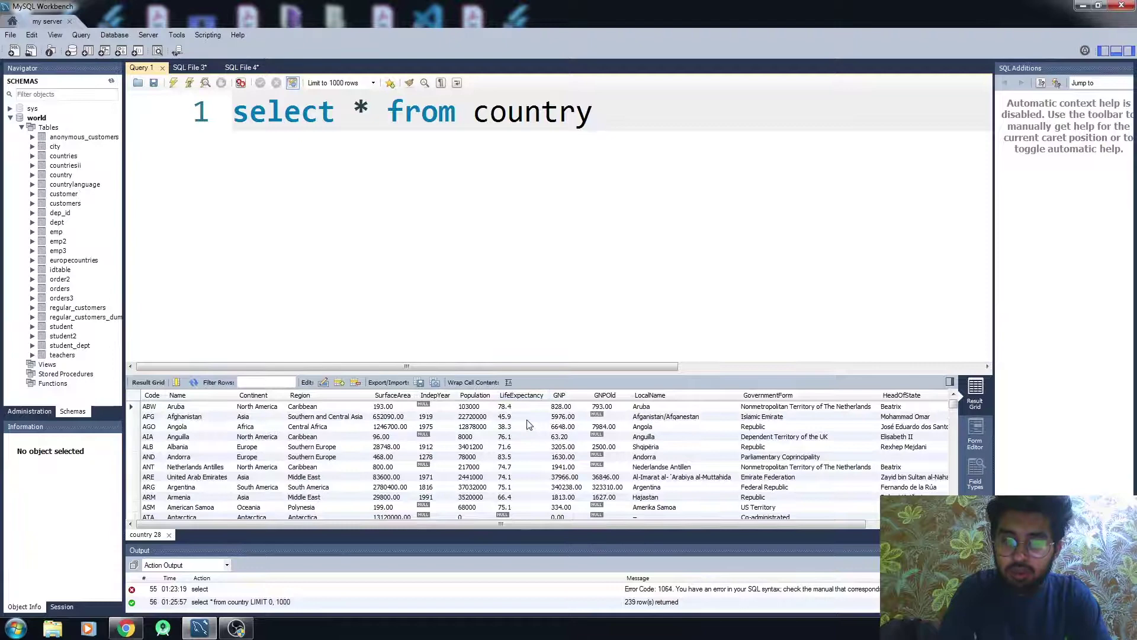
# Replace the first query with SELECT Name, Continent, IndepYear FROM country and run it
pyautogui.press('Return')
pyautogui.write('s')
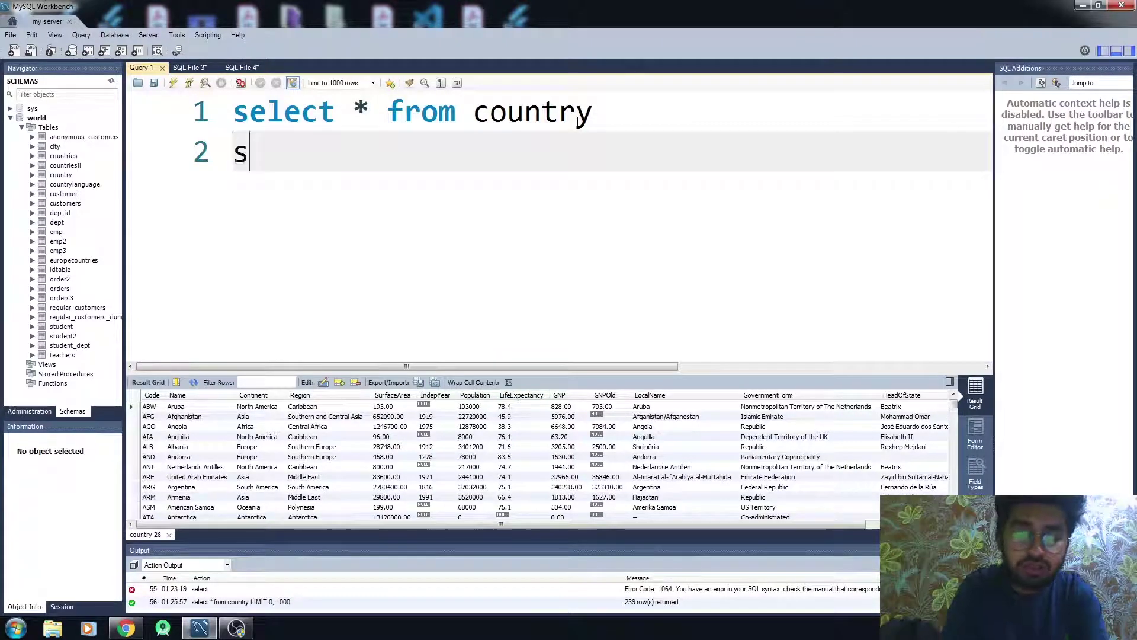
pyautogui.write('elect Name,CO')
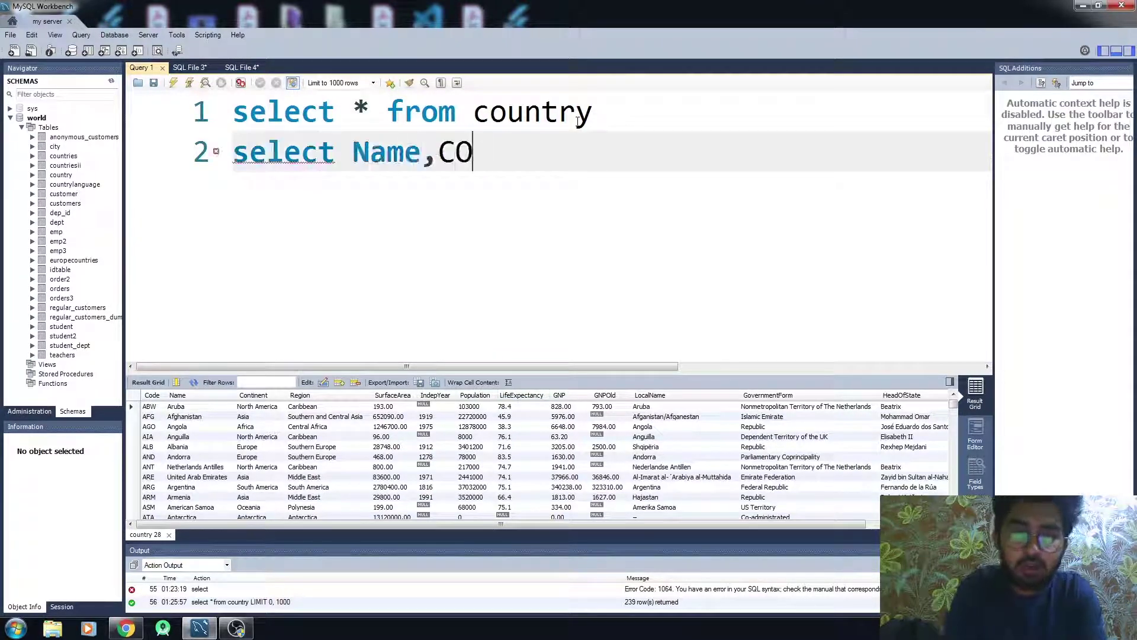
pyautogui.press('BackSpace')
pyautogui.write('ontinent,Indep')
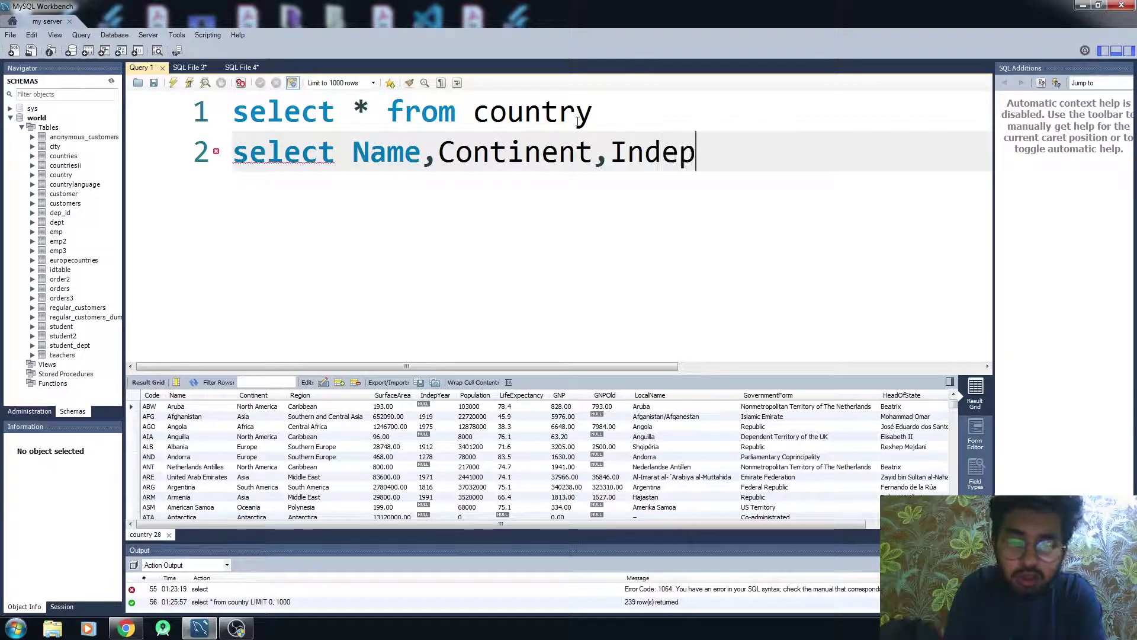
pyautogui.write('Year')
pyautogui.press('Return')
pyautogui.write('from country')
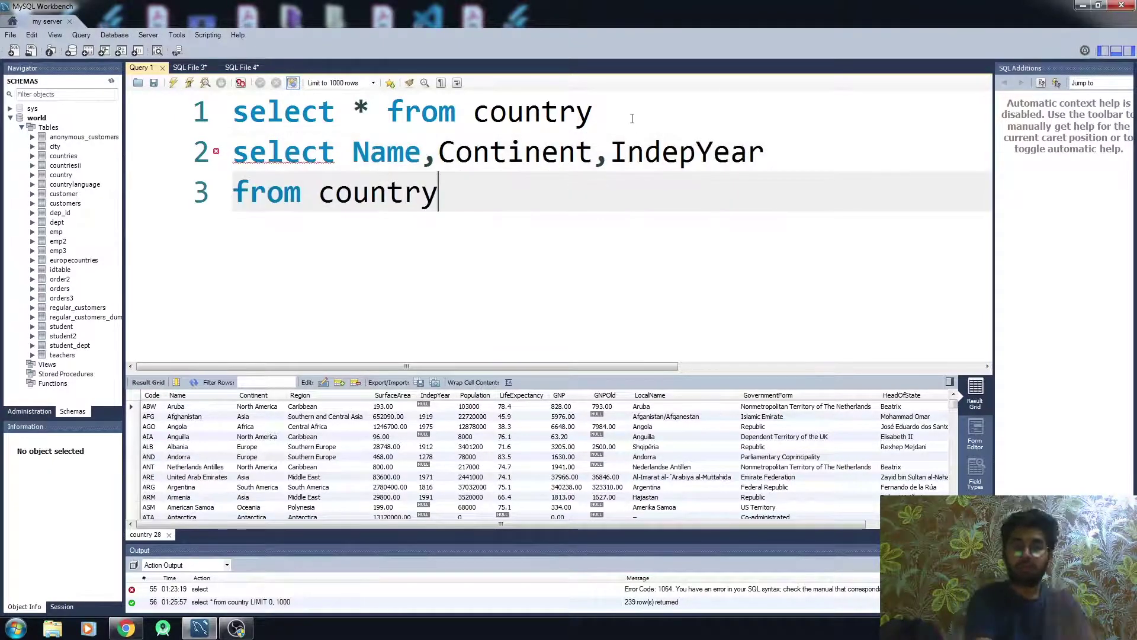
pyautogui.moveTo(592, 111); pyautogui.dragTo(190, 51)
pyautogui.press('BackSpace')
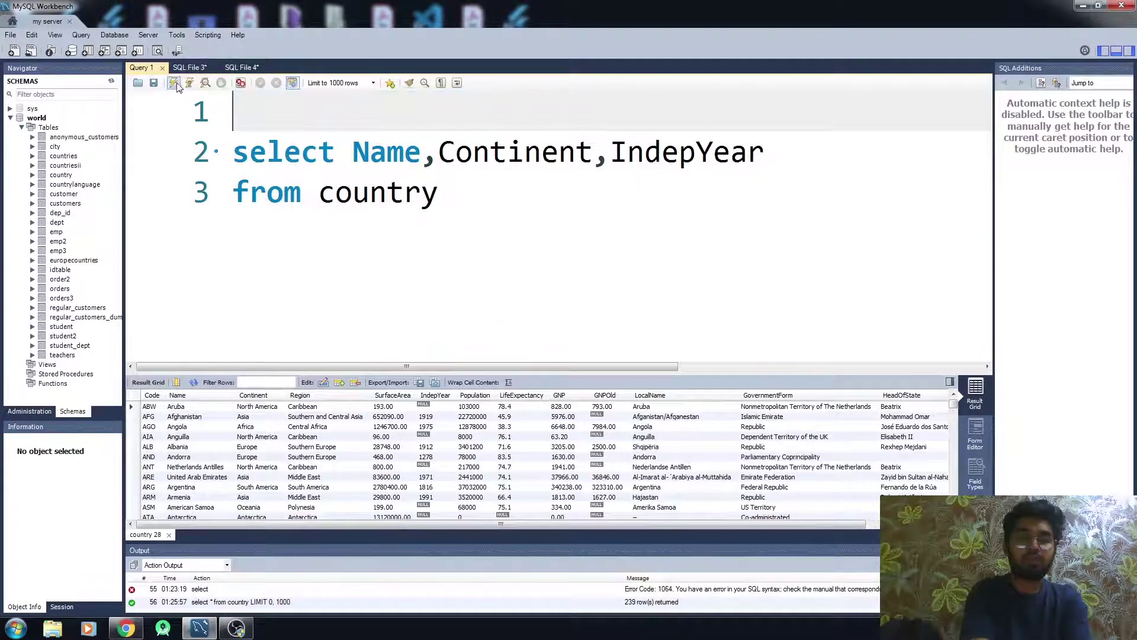
pyautogui.click(173, 83)
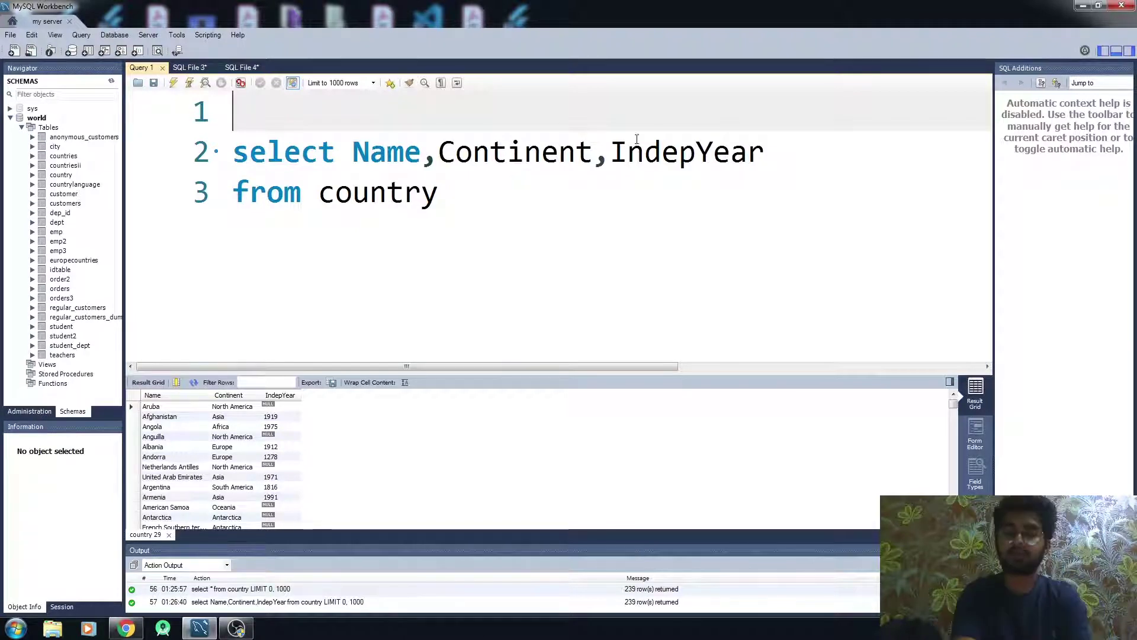
# Wrap IndepYear as ifnull(IndepYear,0) and run the query so NULL years show 0
pyautogui.click(614, 145)
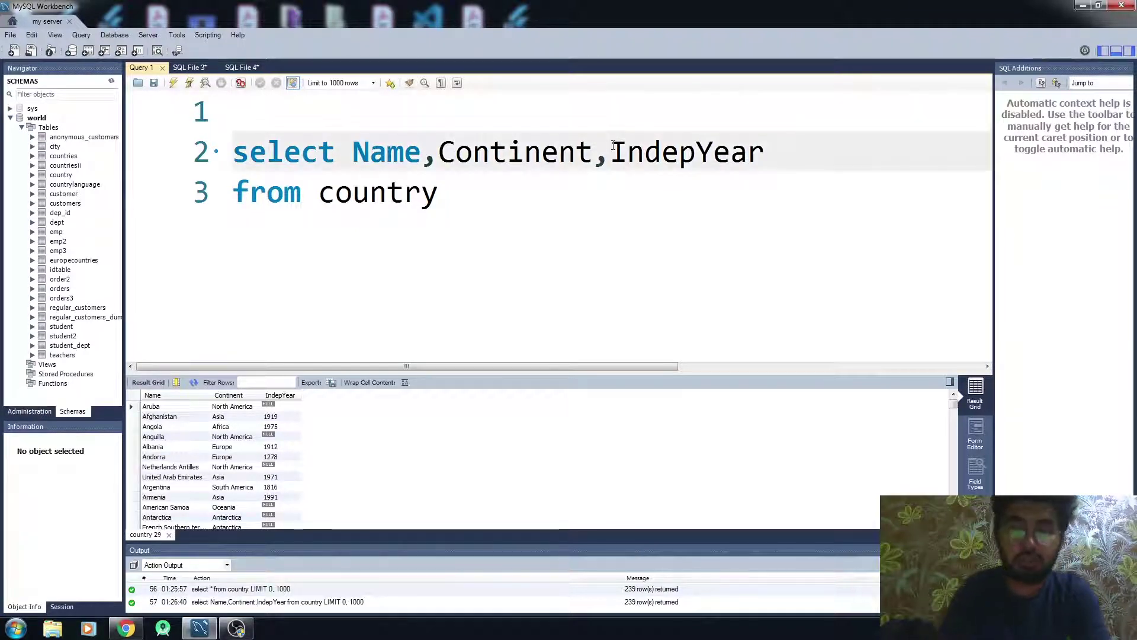
pyautogui.write('ifnull')
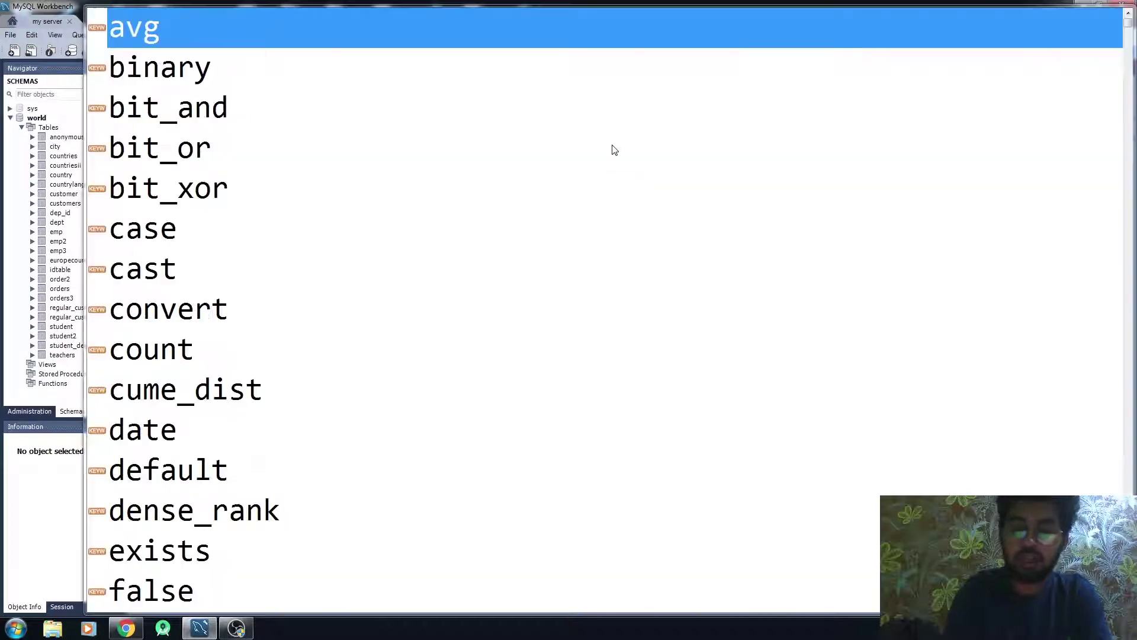
pyautogui.write('(')
pyautogui.press('End')
pyautogui.write(')')
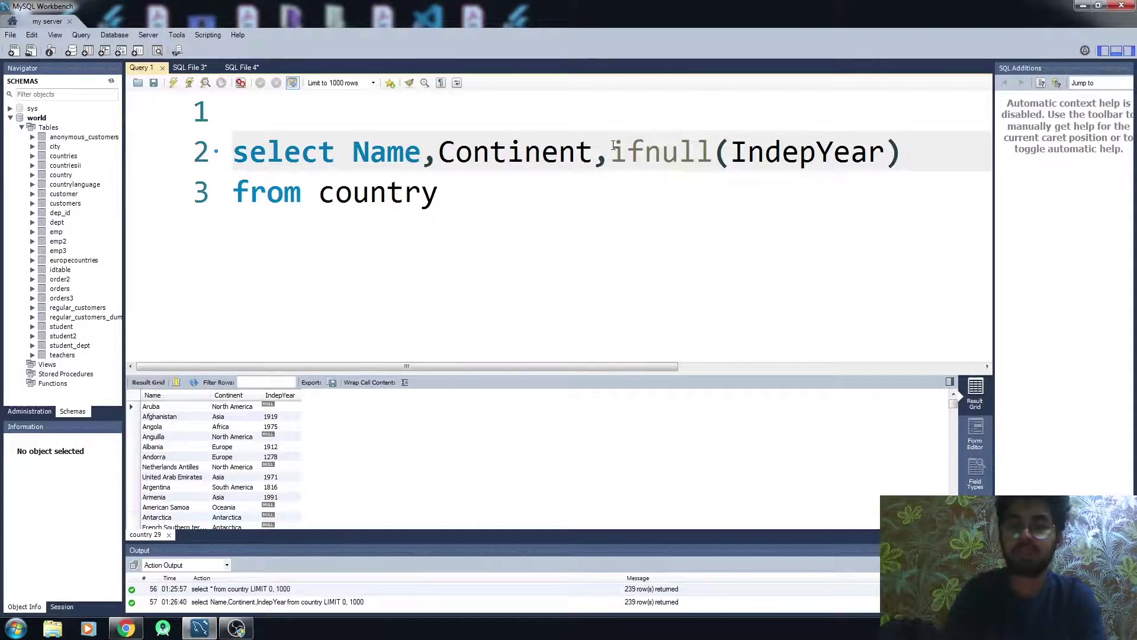
pyautogui.press('Left')
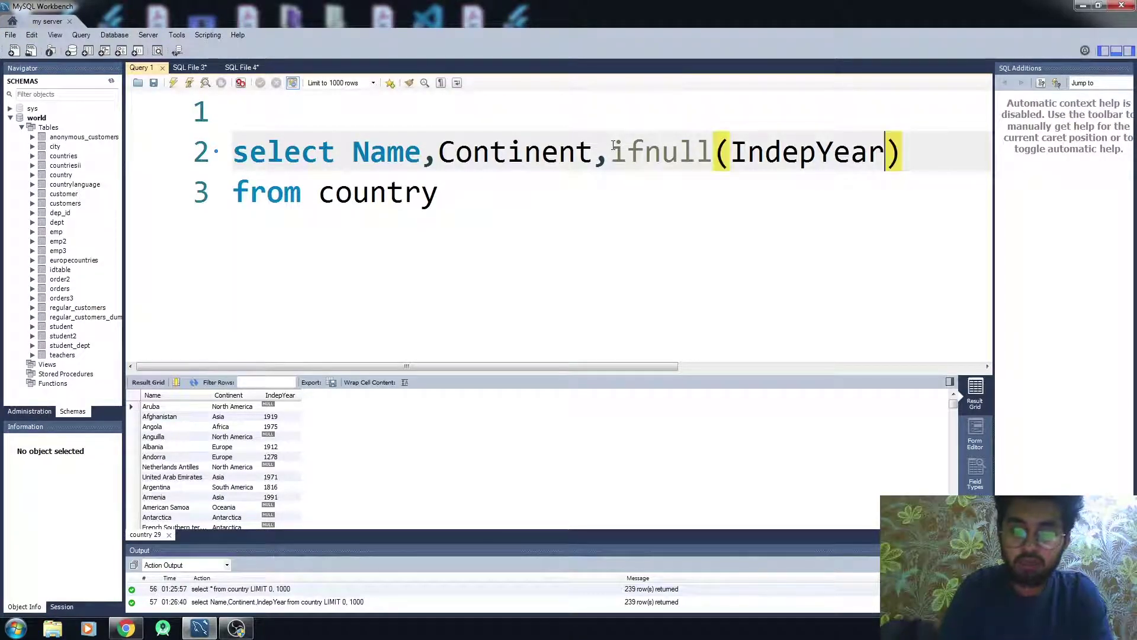
pyautogui.write(',0')
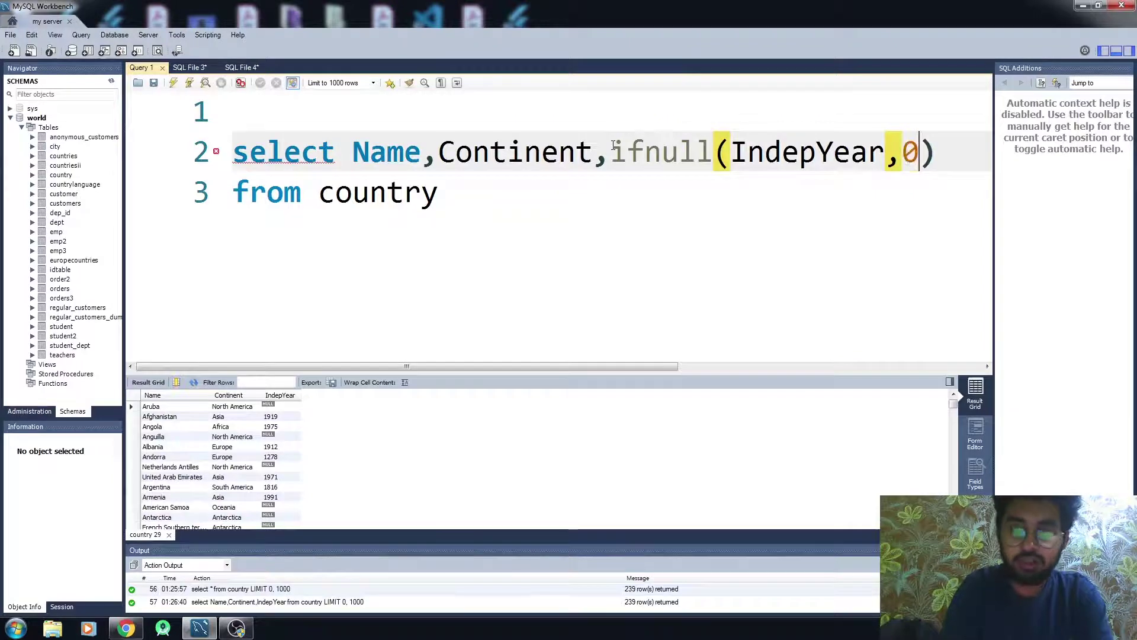
pyautogui.click(175, 82)
pyautogui.write('1')
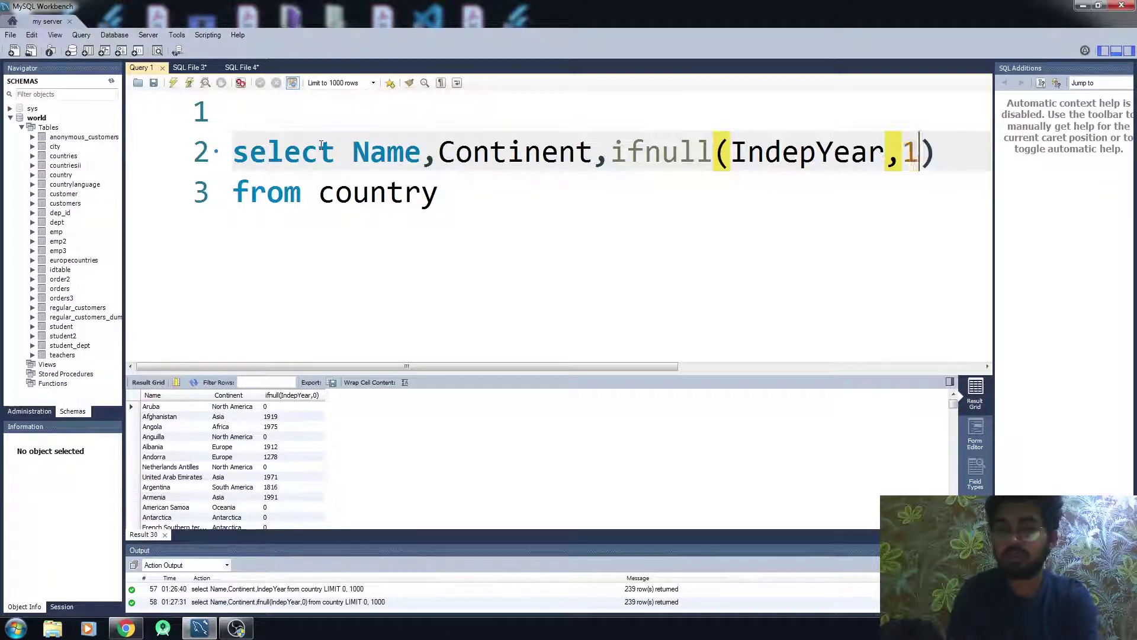
# Run the query with fallback 1, then with 'ZERO', then remove 'ZERO' from ifnull
pyautogui.click(173, 82)
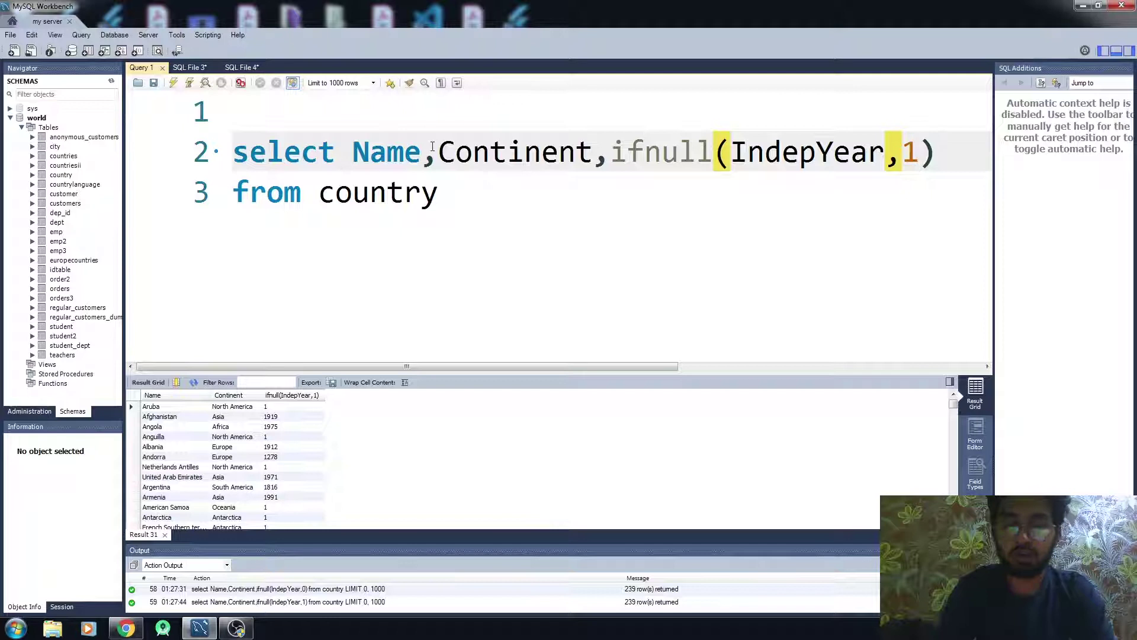
pyautogui.press('BackSpace')
pyautogui.write("'ZERO")
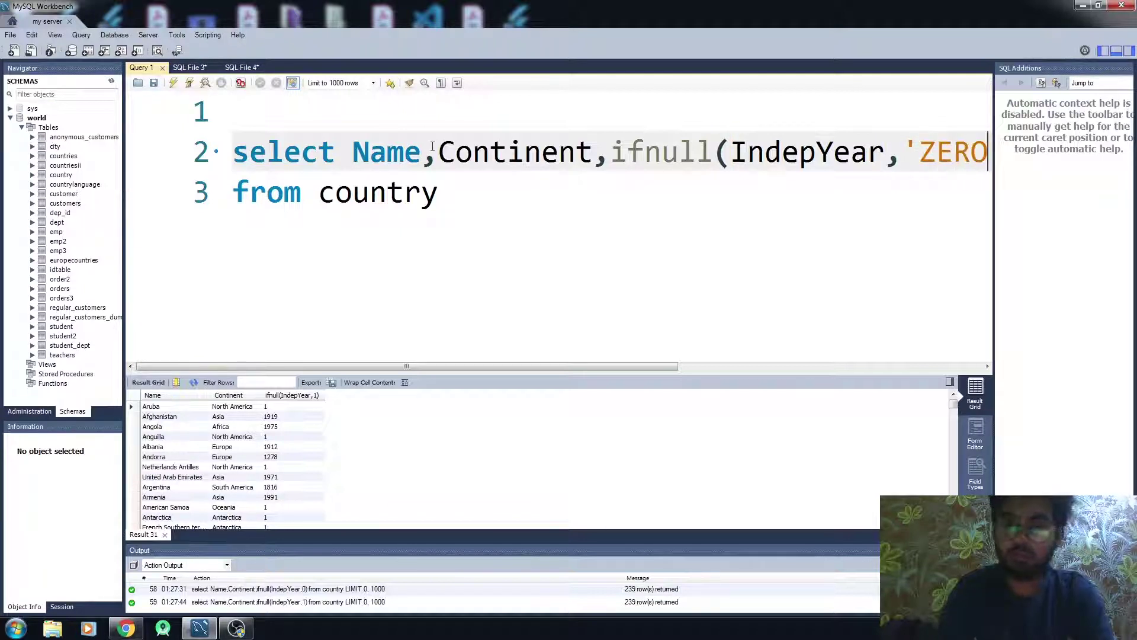
pyautogui.click(173, 83)
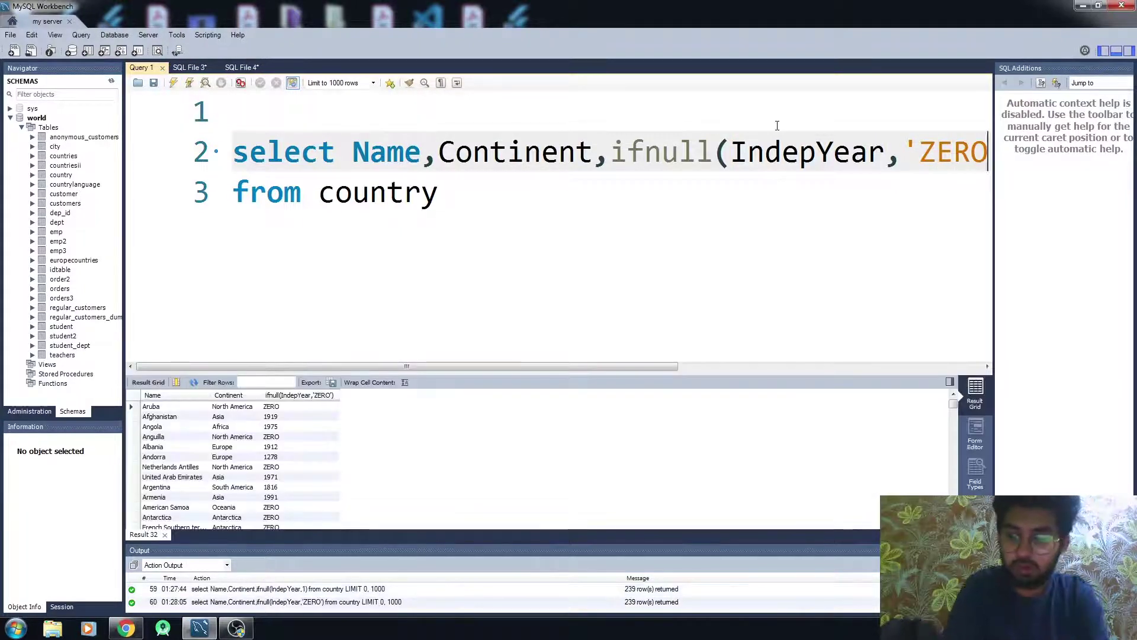
pyautogui.press('Right')
pyautogui.press('BackSpace')
pyautogui.press('BackSpace')
pyautogui.press('BackSpace')
pyautogui.press('BackSpace')
pyautogui.press('BackSpace')
pyautogui.press('BackSpace')
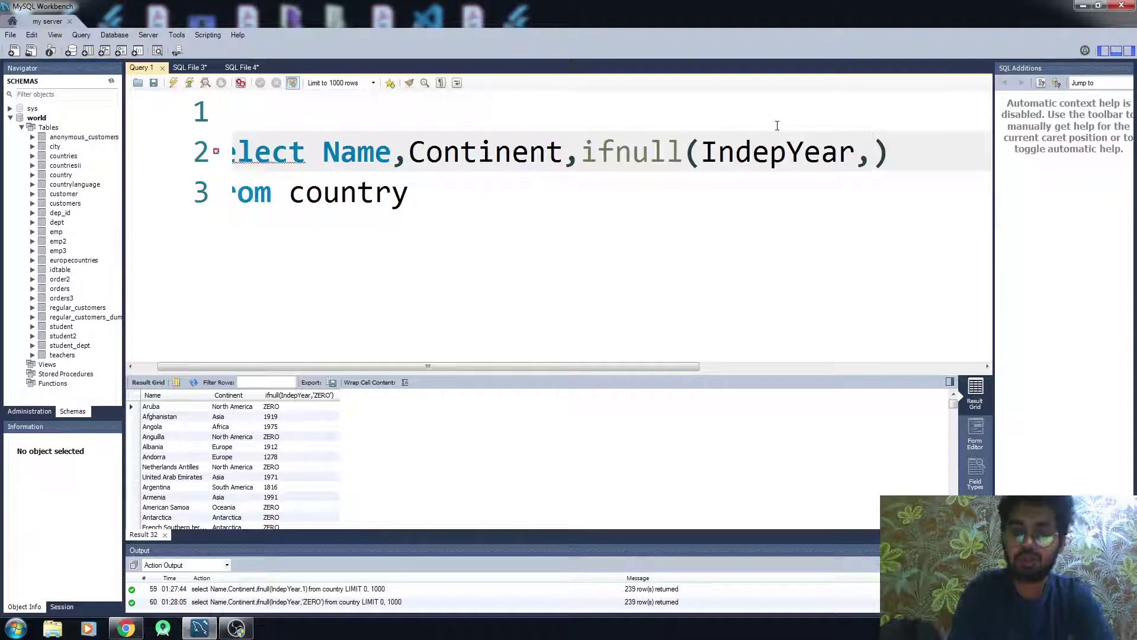
pyautogui.write('0')
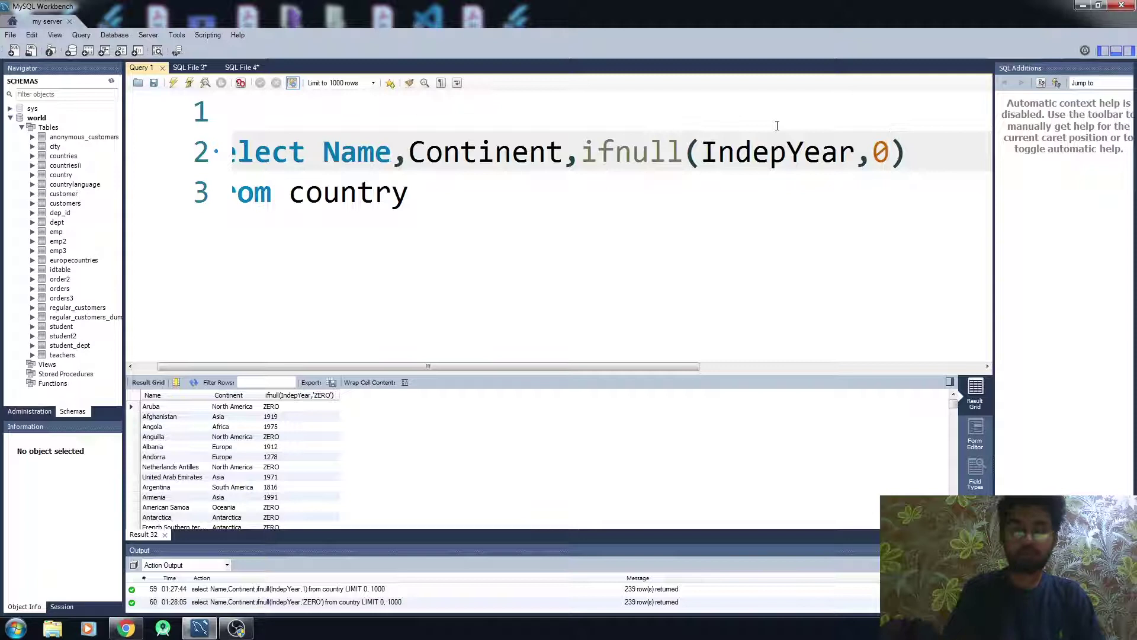
# Revert to plain IndepYear, add a SurfaceArea column, and run the query
pyautogui.press('Down')
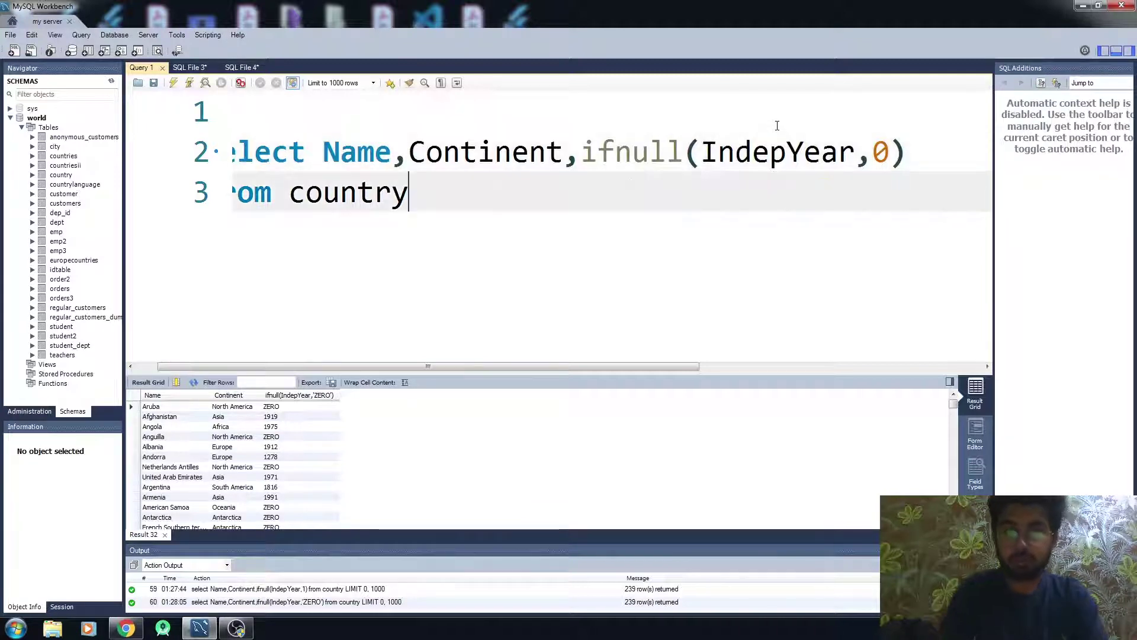
pyautogui.press('Up')
pyautogui.press('Left')
pyautogui.press('BackSpace')
pyautogui.press('Delete')
pyautogui.press('Delete')
pyautogui.press('Left')
pyautogui.press('Left')
pyautogui.press('Left')
pyautogui.press('BackSpace')
pyautogui.press('BackSpace')
pyautogui.press('BackSpace')
pyautogui.press('Right')
pyautogui.press('Right')
pyautogui.press('Right')
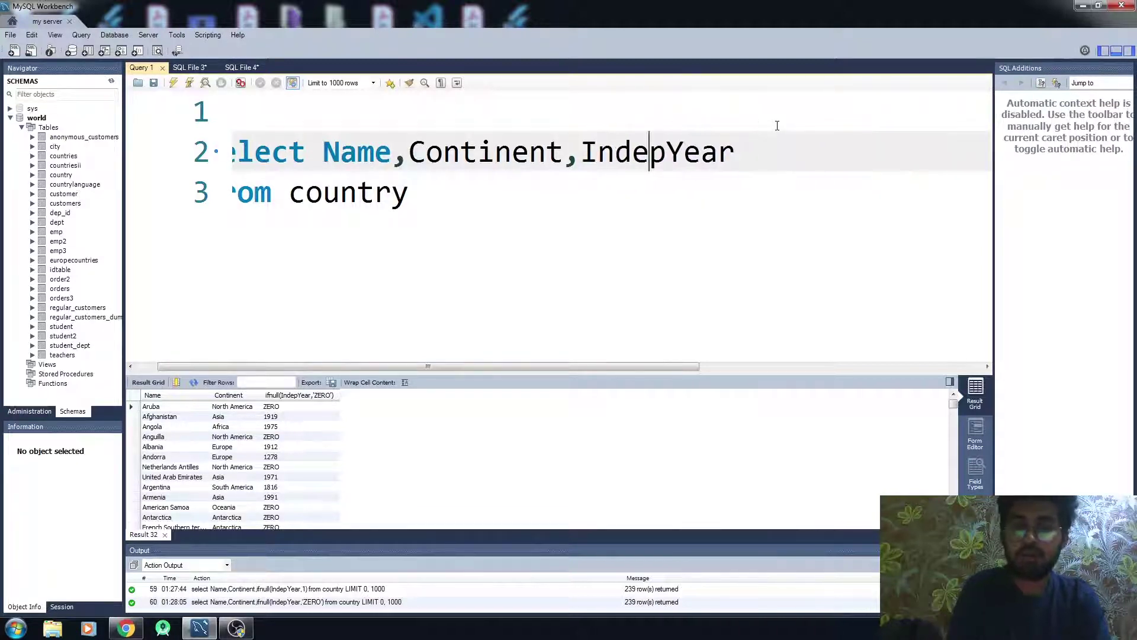
pyautogui.write(',Surface')
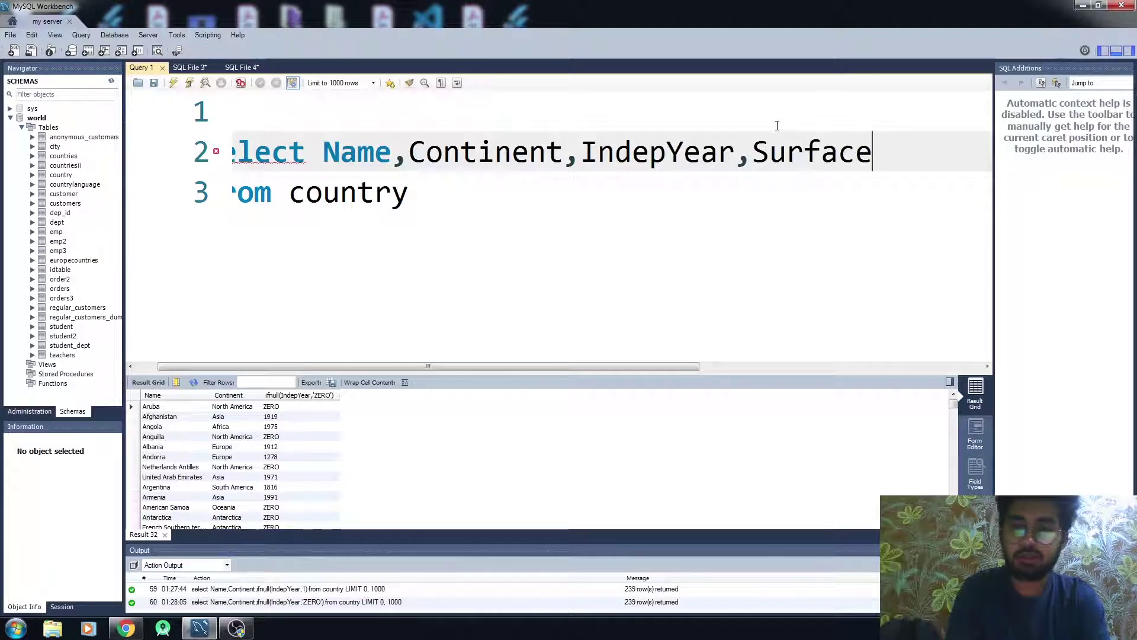
pyautogui.write('A')
pyautogui.press('Return')
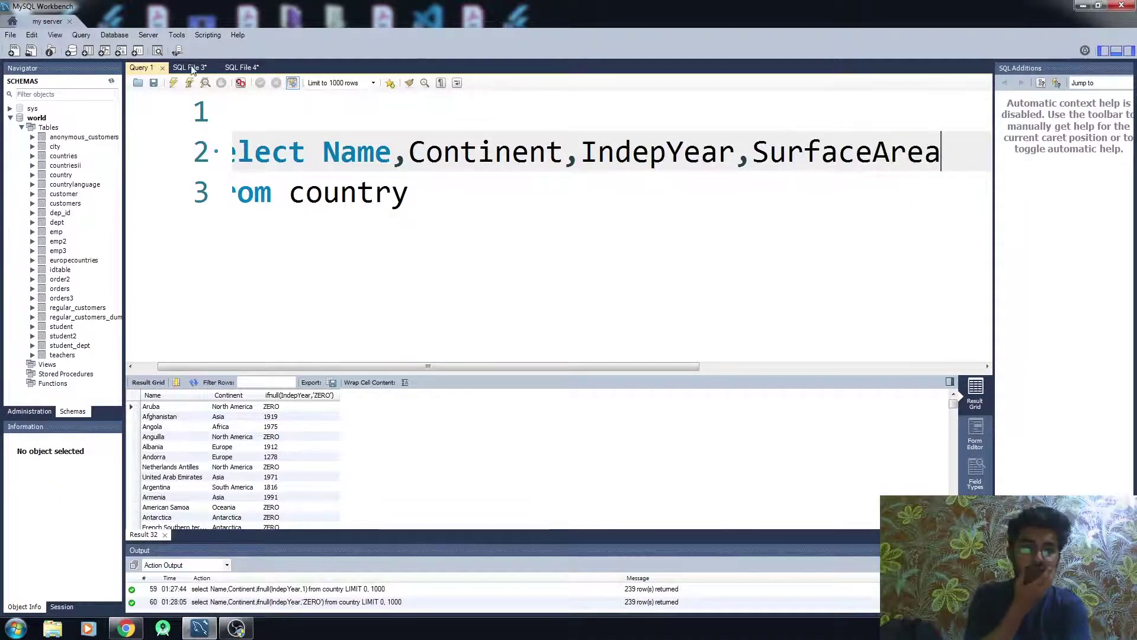
pyautogui.click(177, 81)
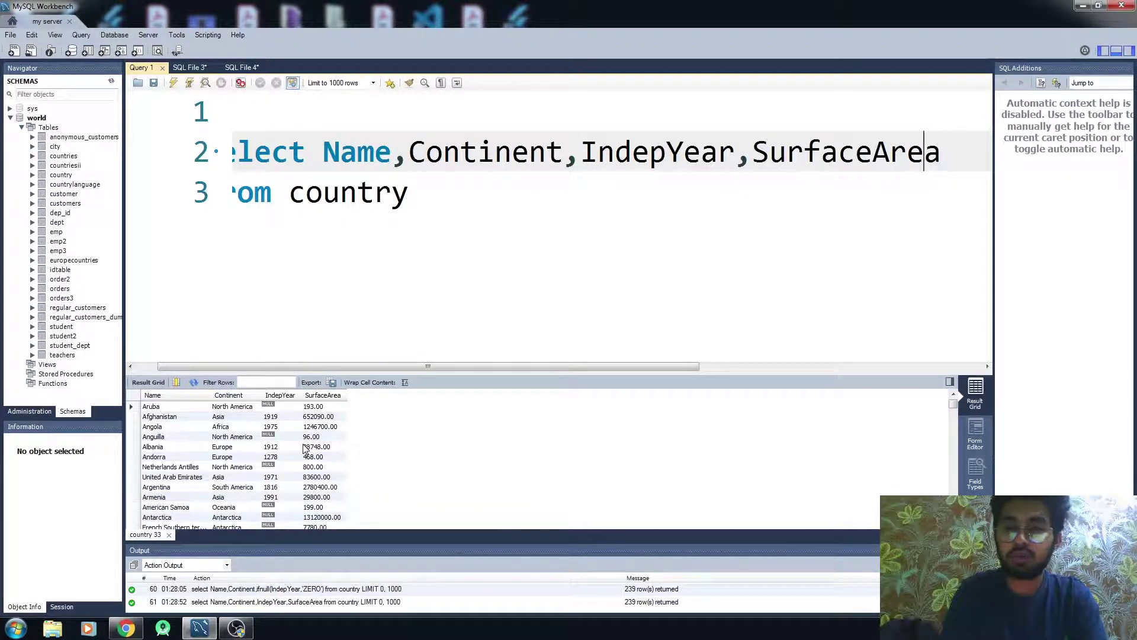
# Add an IndepYear+SurfaceArea column on line 3 and run the query
pyautogui.hotkey('shift', 'Left')
pyautogui.hotkey('shift', 'Left')
pyautogui.hotkey('shift', 'Left')
pyautogui.hotkey('shift', 'Left')
pyautogui.hotkey('shift', 'Left')
pyautogui.press('End')
pyautogui.write(',')
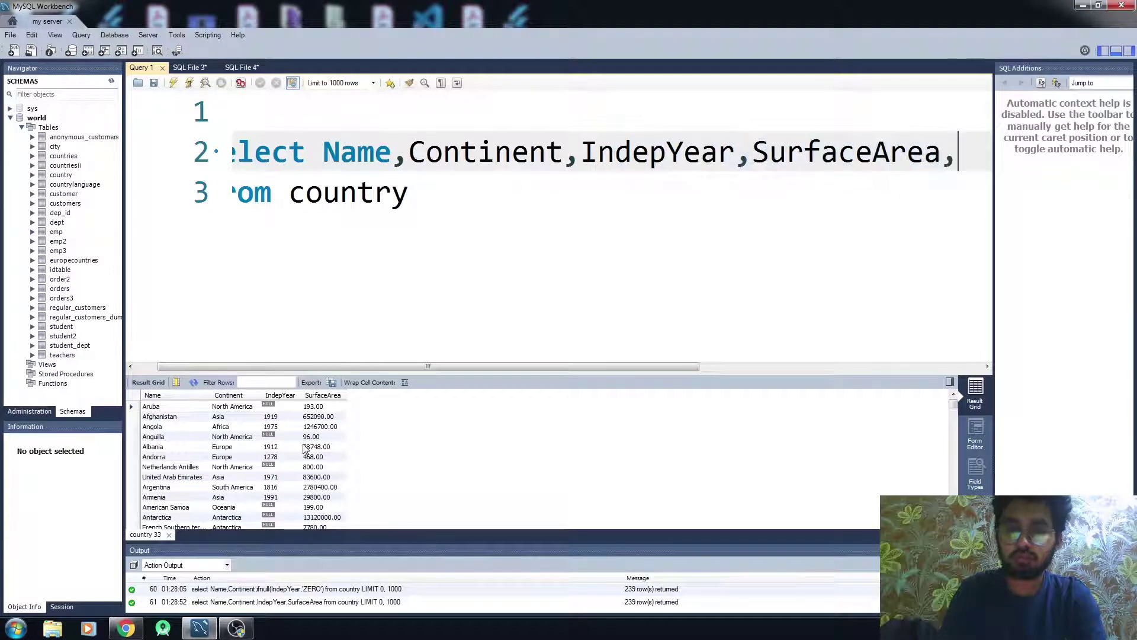
pyautogui.press('Return')
pyautogui.write('IndepYear,SurfaceArea')
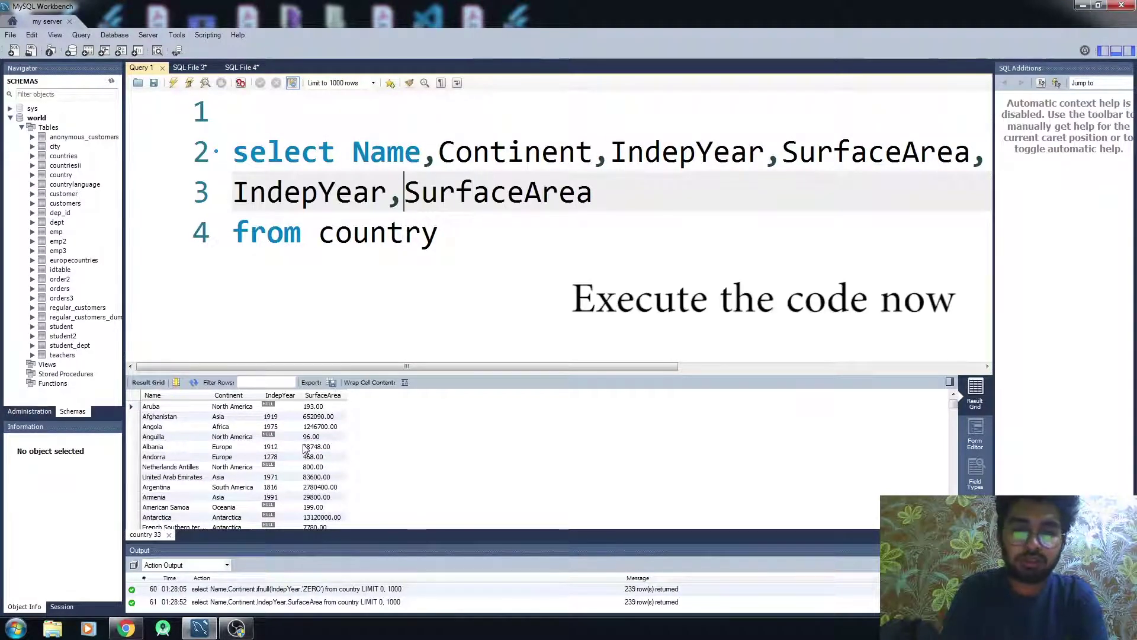
pyautogui.press('BackSpace')
pyautogui.write('+')
pyautogui.hotkey('ctrl', 'Return')
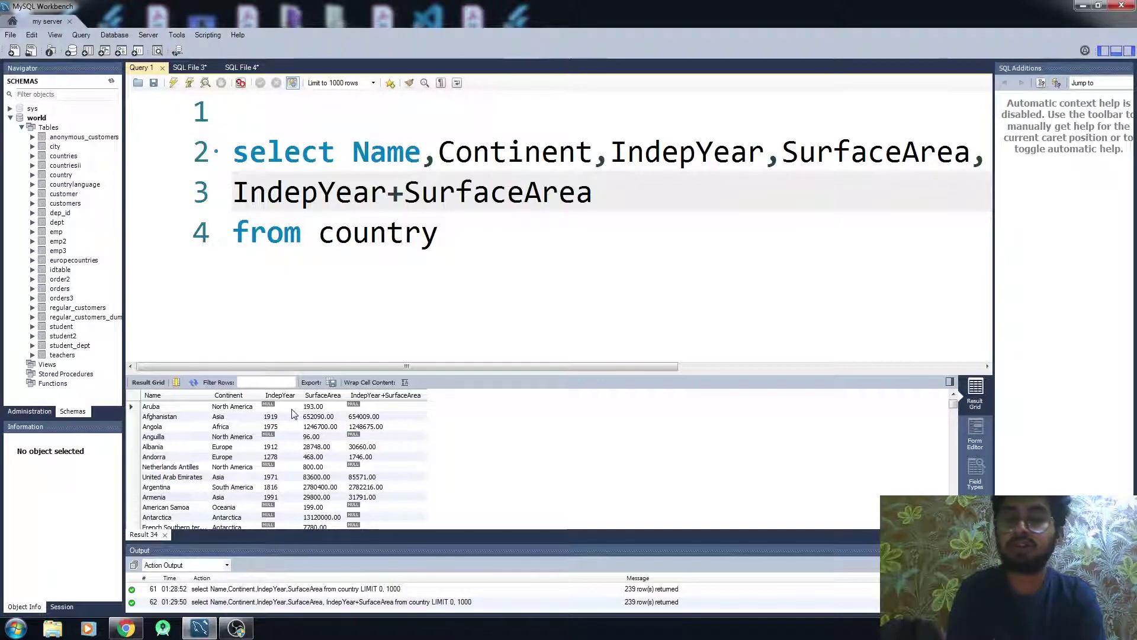
pyautogui.write('if')
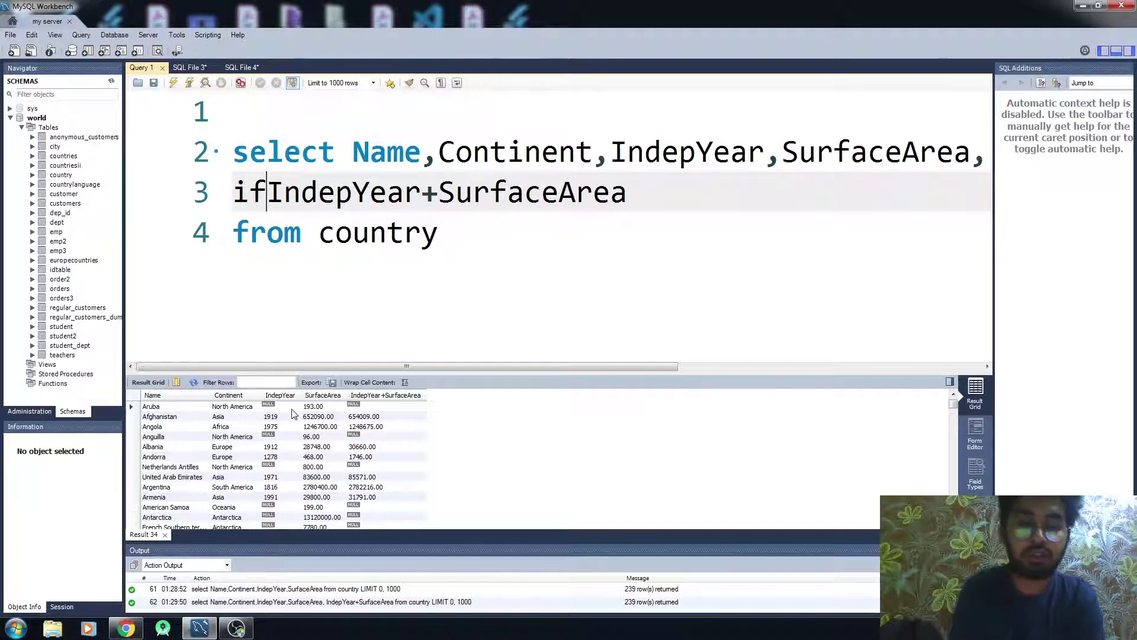
pyautogui.write('null(')
# Change line 3 to ifnull(IndepYear,0)+SurfaceArea and run the query
pyautogui.hotkey('ctrl', 'Right')
pyautogui.write(',)')
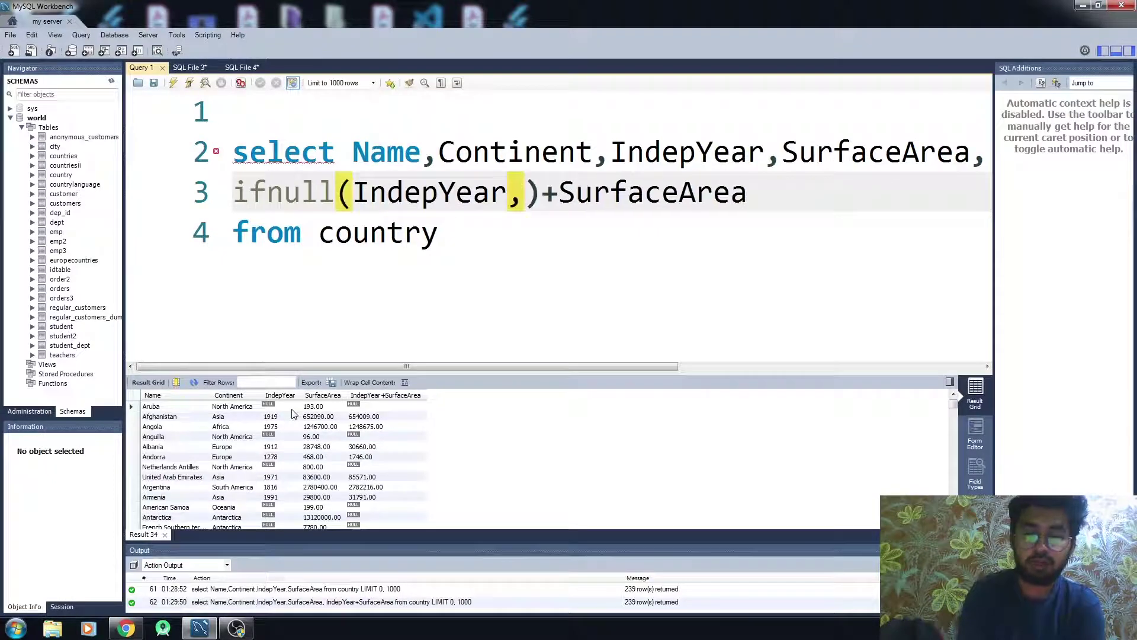
pyautogui.press('Left')
pyautogui.write('0')
pyautogui.click(173, 83)
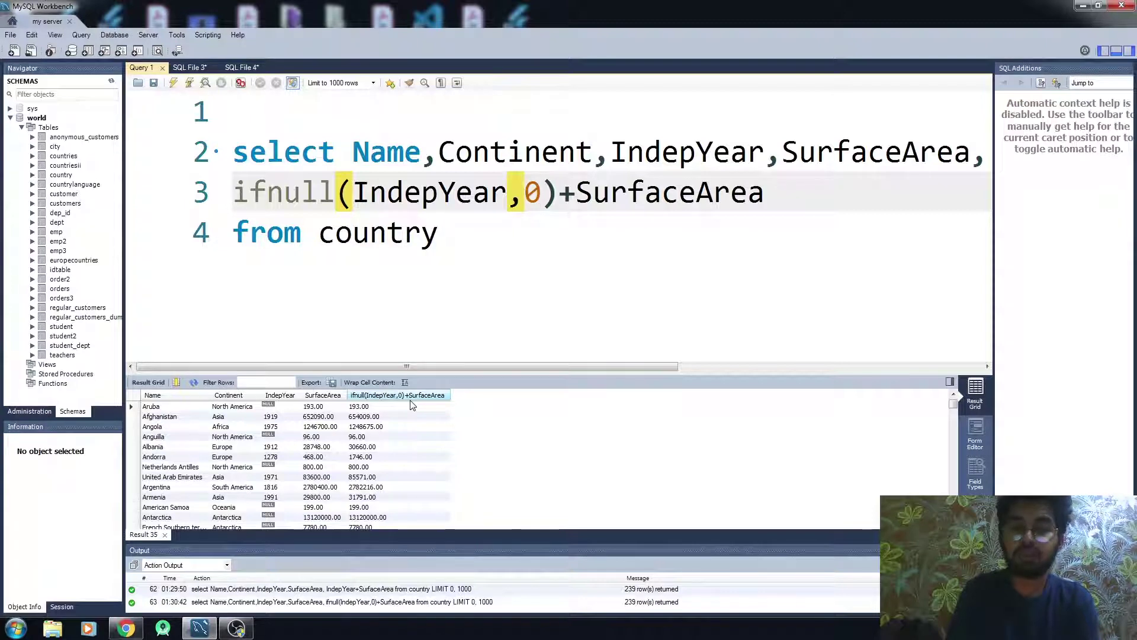
# Alias the ifnull sum column as Result and rerun the query
pyautogui.click(796, 205)
pyautogui.write('as Result')
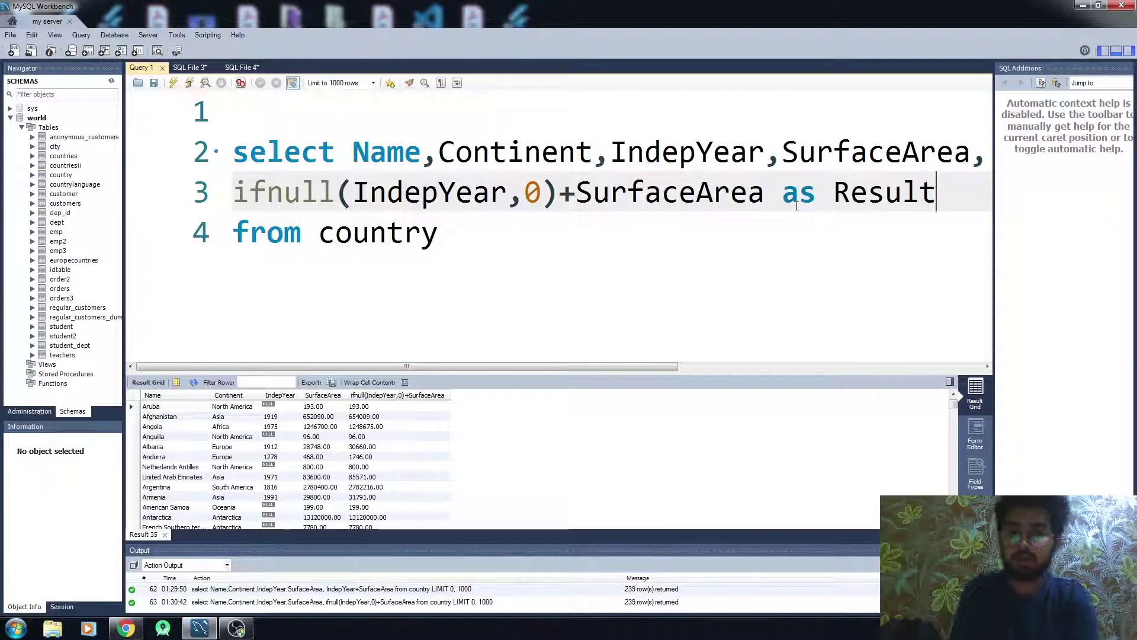
pyautogui.hotkey('ctrl', 'Return')
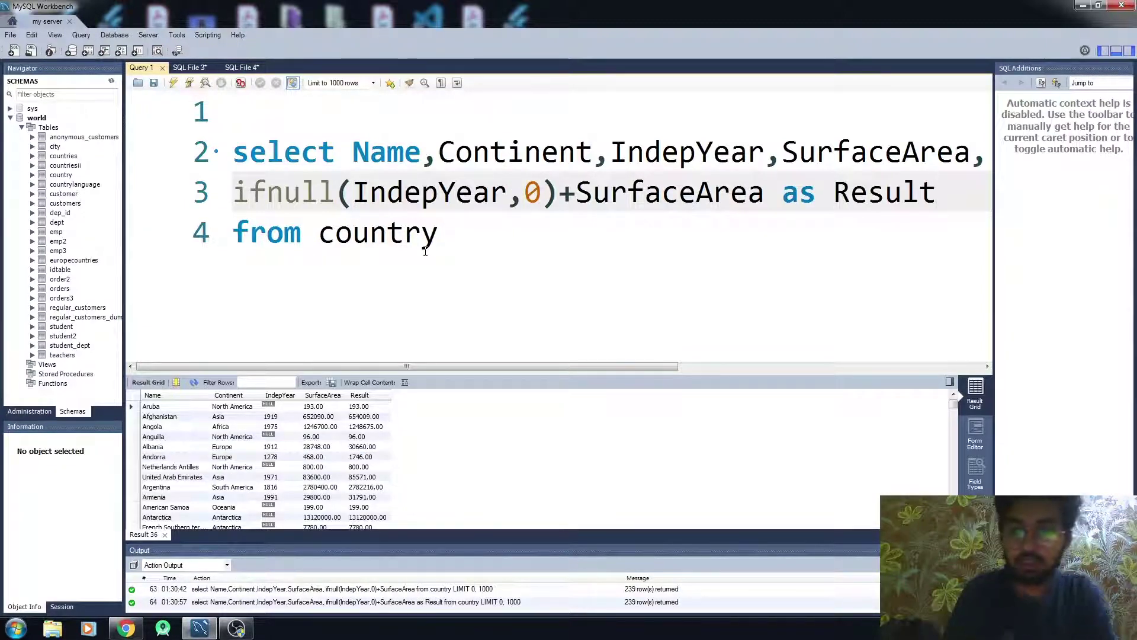